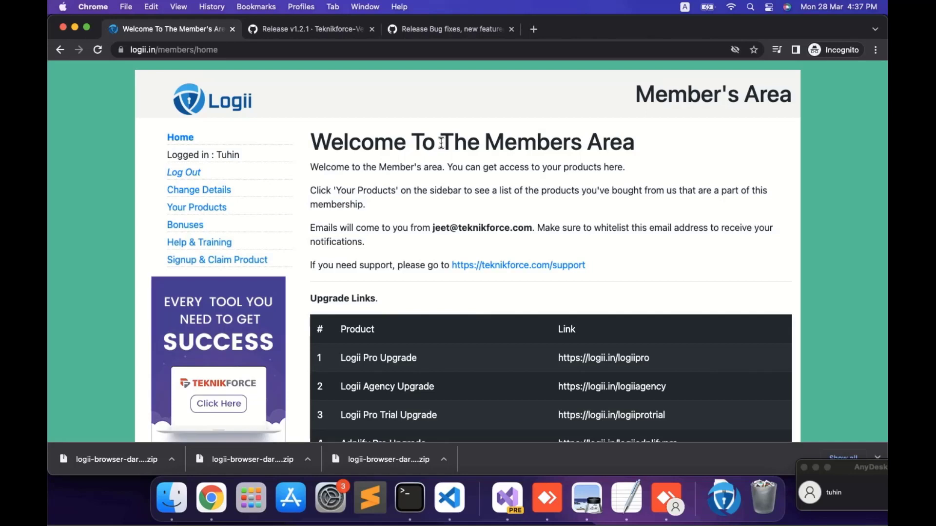
Show Your Products in the Members Area, listing Logii Elite and Logii Pro, and select Logii Pro.
left_click(188, 208)
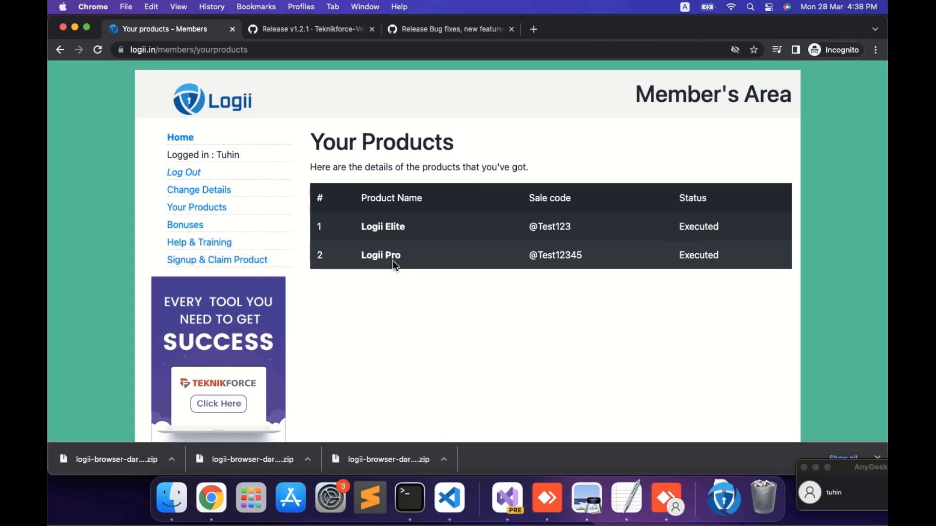
left_click(372, 261)
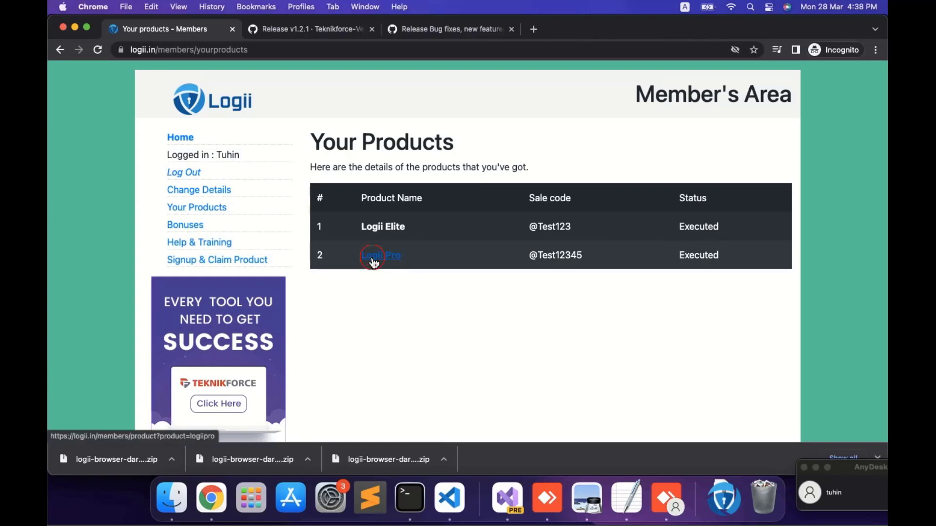
Scroll the Logii Pro page to the downloads table with the Logii Pro For Mac link.
scroll(363, 293, "down", 8)
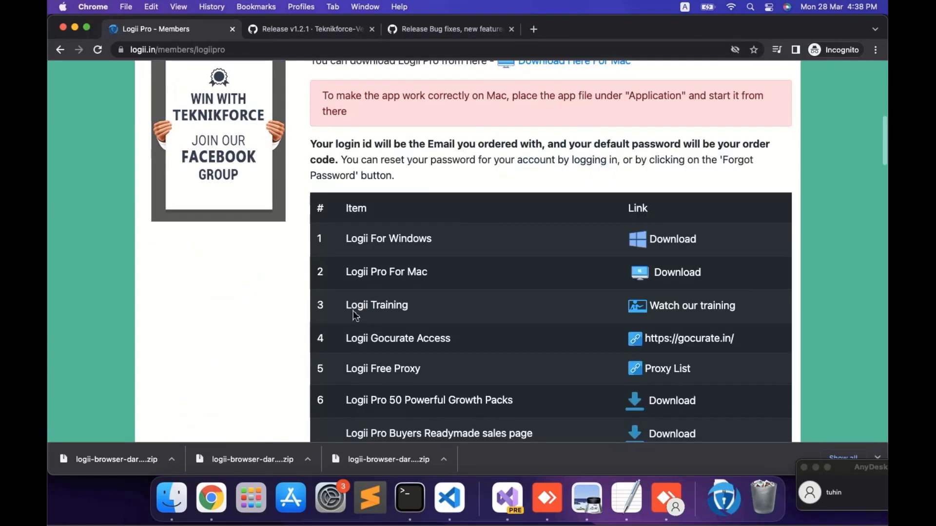
scroll(353, 311, "down", 3)
scroll(720, 203, "up", 2)
scroll(834, 219, "down", 1)
scroll(835, 218, "up", 3)
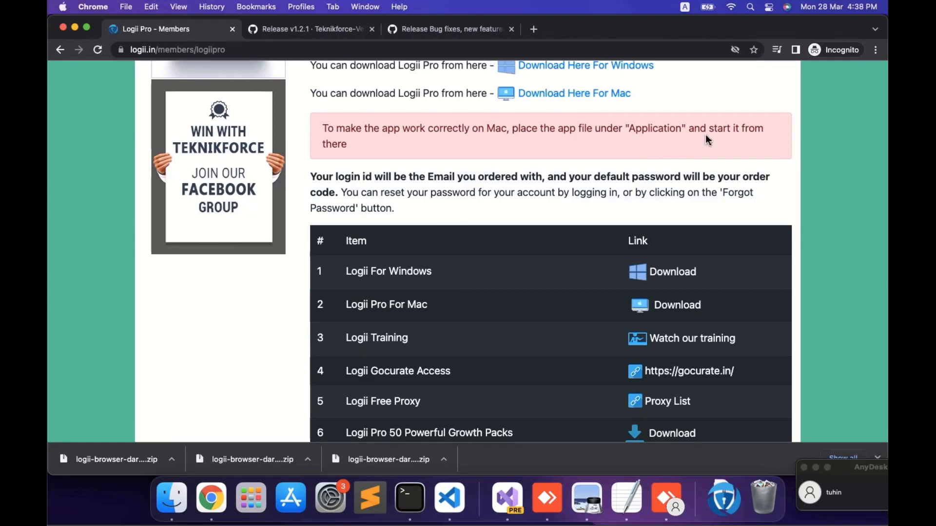
Download logii-browser-darwin-x64-1.2.1.zip for Mac and reveal it in Finder's Downloads folder.
left_click(674, 311)
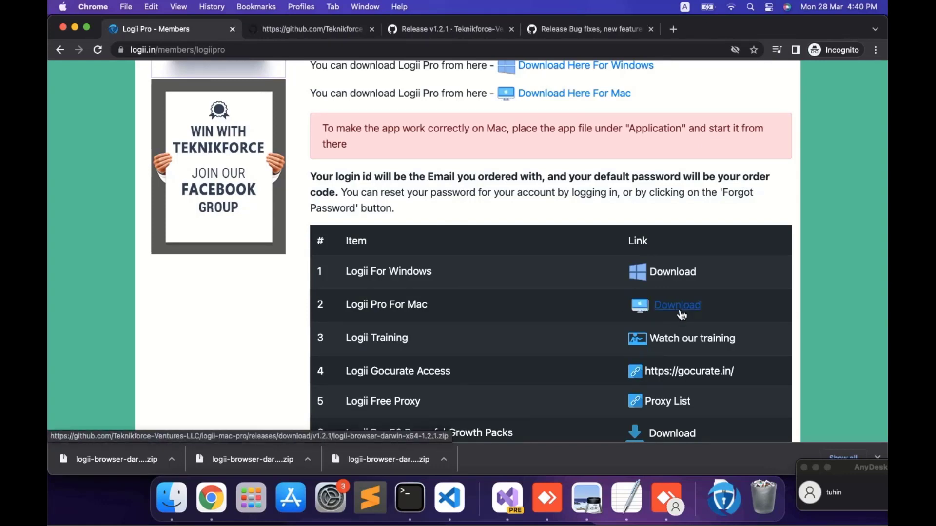
left_click(682, 312)
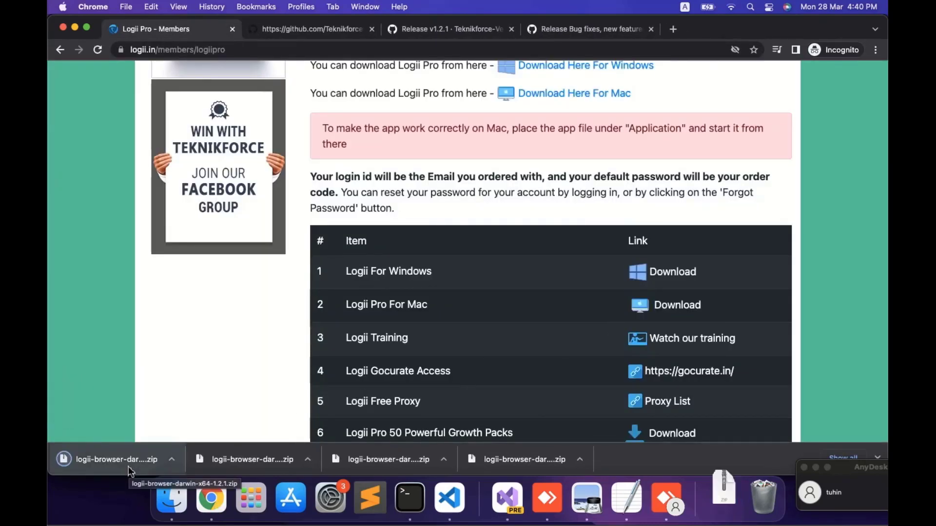
left_click(173, 460)
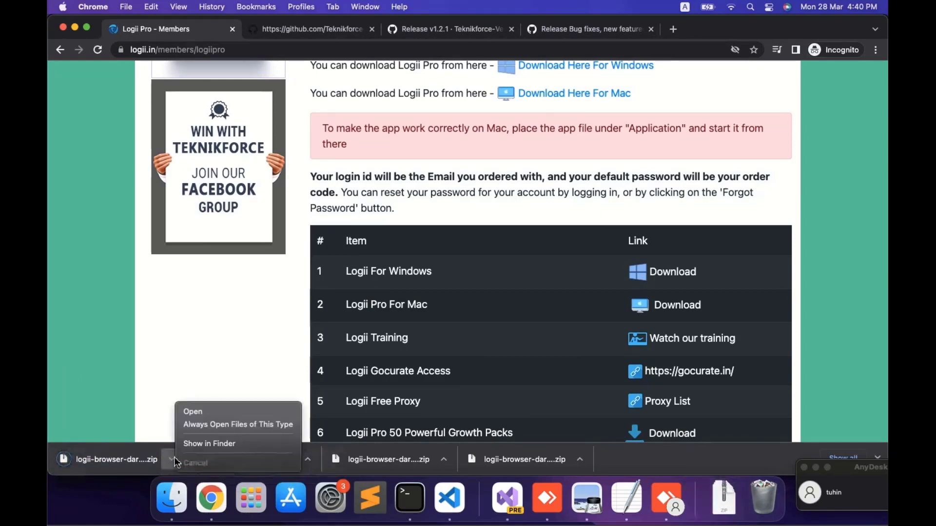
left_click(217, 441)
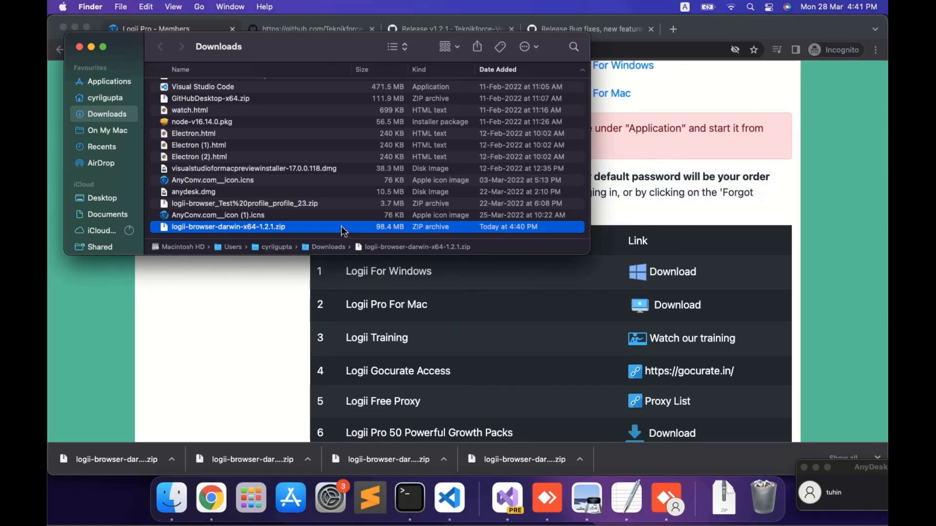
Extract logii-browser-darwin-x64-1.2.1.zip with Archive Utility to get the logii-browser app.
right_click(343, 231)
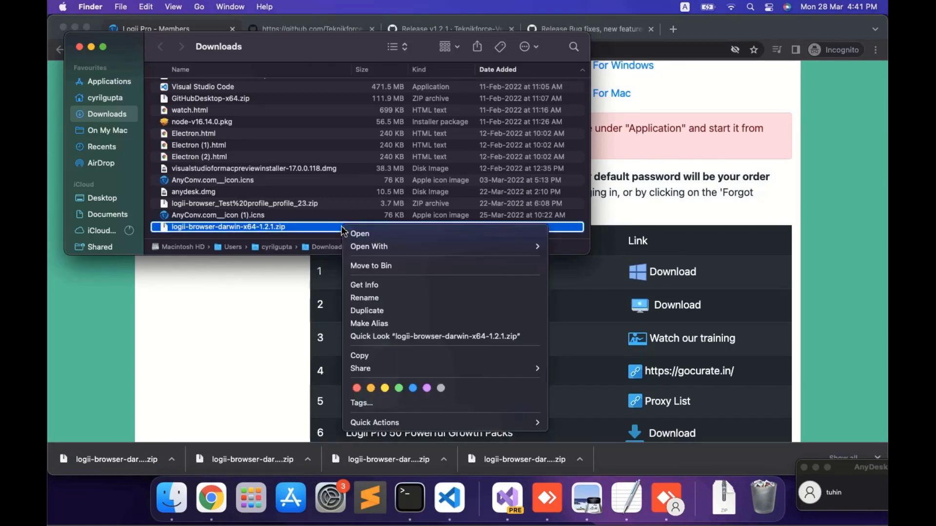
mouse_move(368, 246)
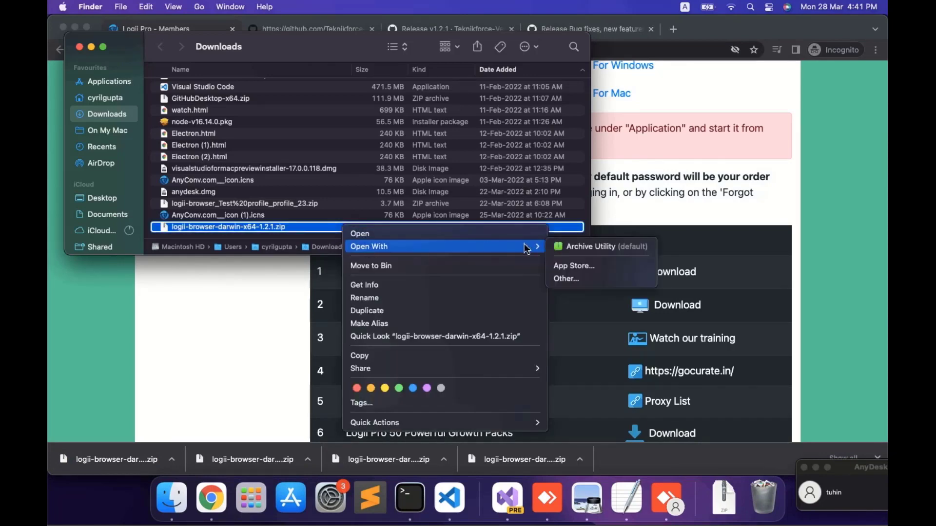
left_click(602, 253)
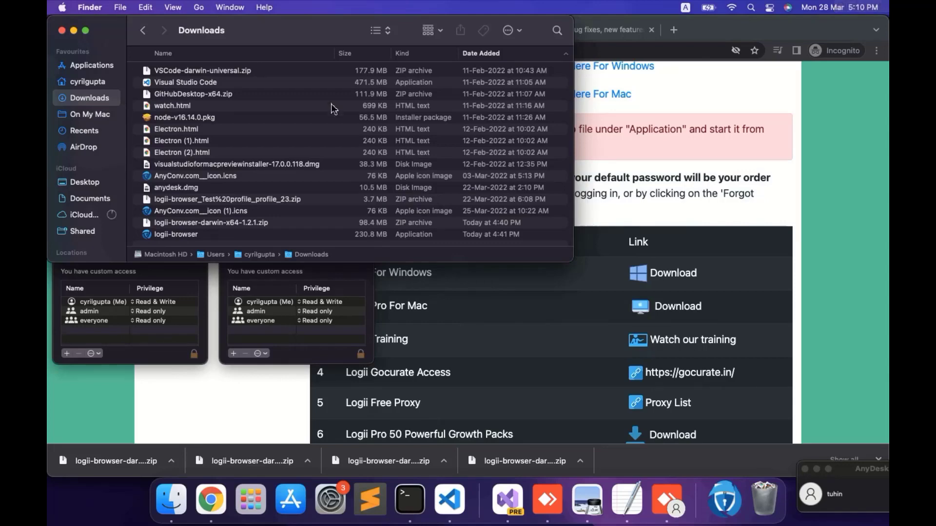
Copy the logii-browser app from Downloads and paste it into the Applications folder.
left_click(214, 238)
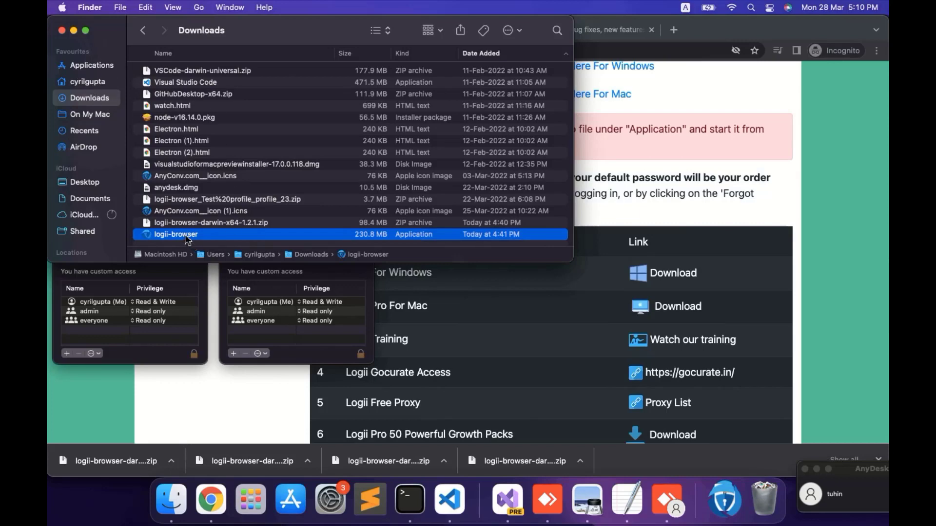
right_click(186, 238)
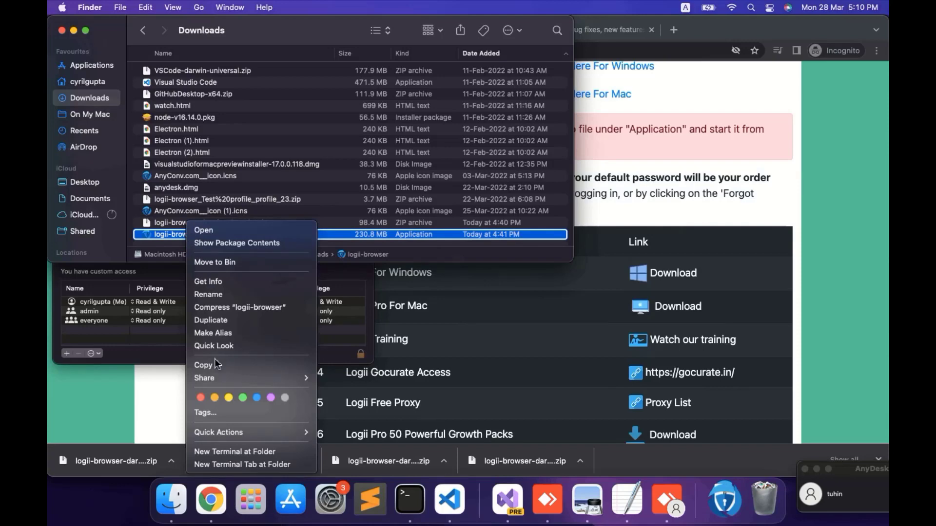
left_click(215, 366)
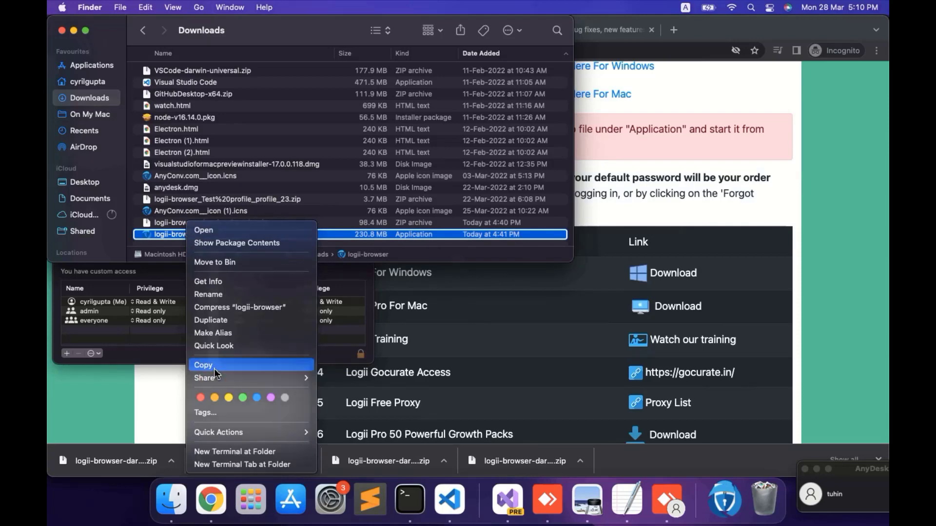
left_click(94, 67)
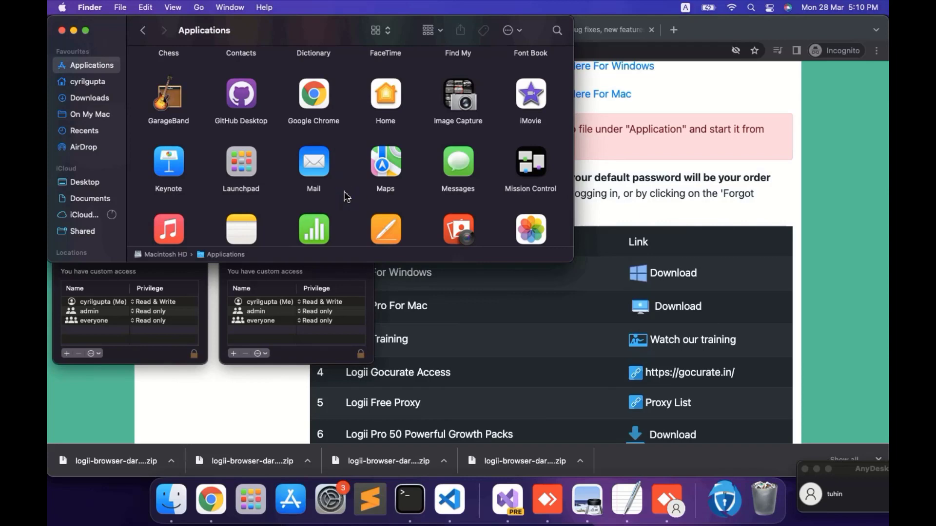
right_click(345, 196)
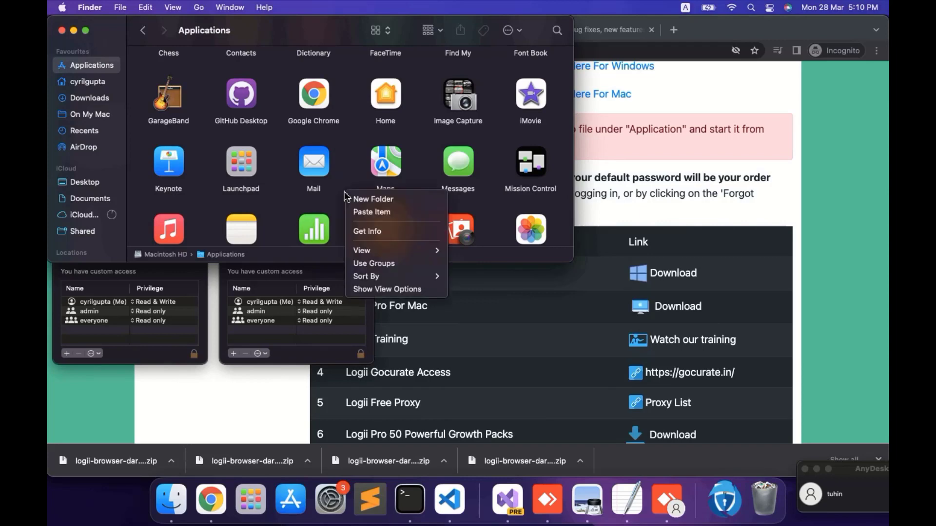
left_click(366, 213)
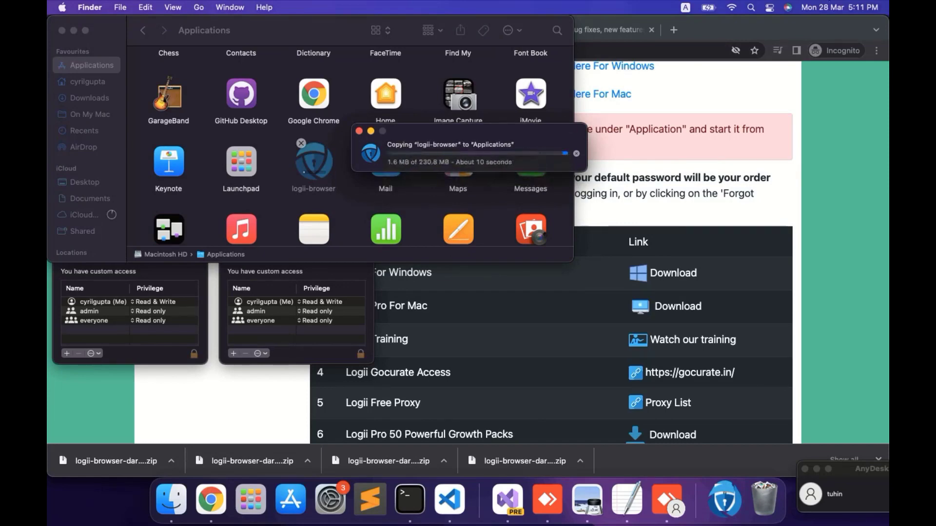
left_click(313, 163)
Try launching logii-browser from Applications and cancel the cannot-be-opened warning.
right_click(314, 163)
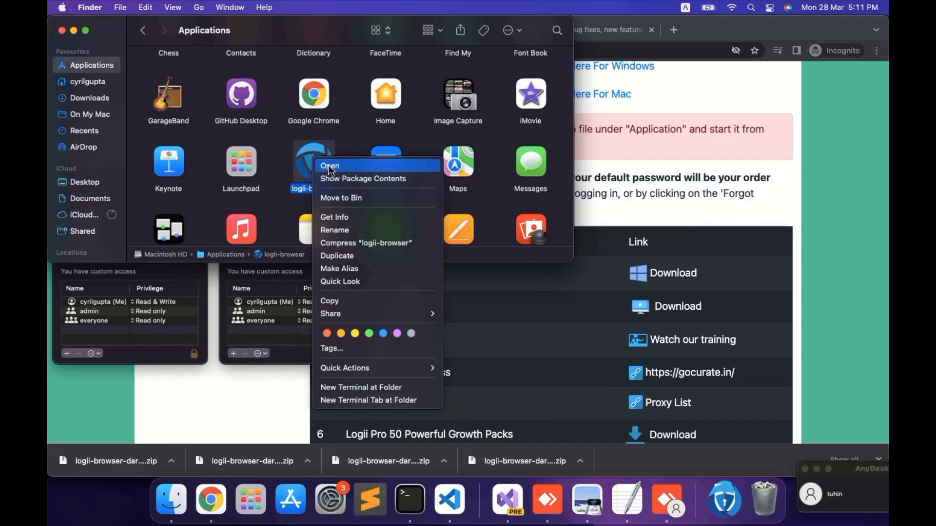
left_click(330, 167)
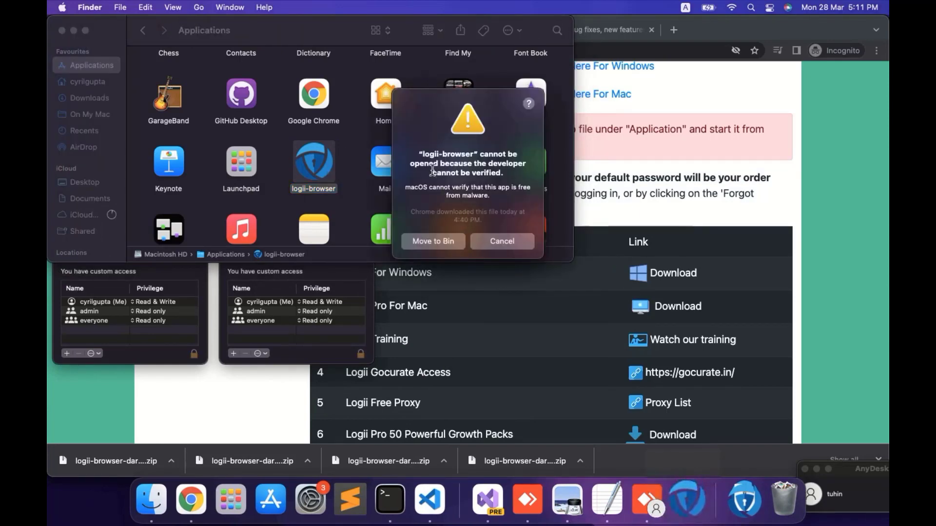
left_click(502, 242)
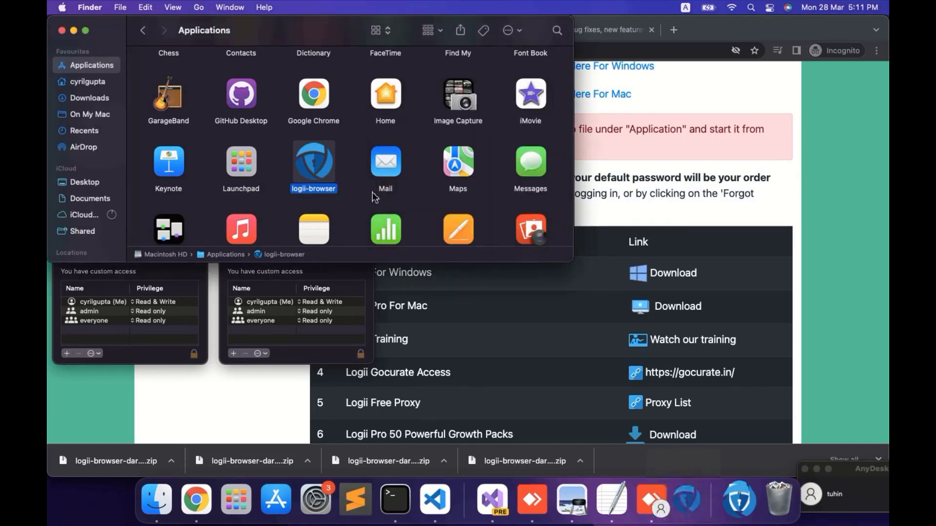
Force-open logii-browser past the unverified-developer prompt, which raises a code-signature JavaScript error.
right_click(316, 172)
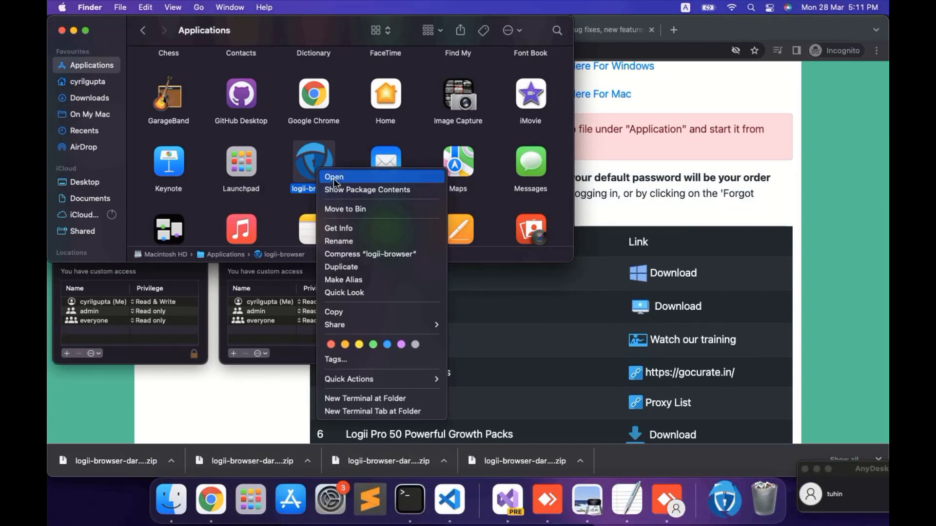
left_click(334, 178)
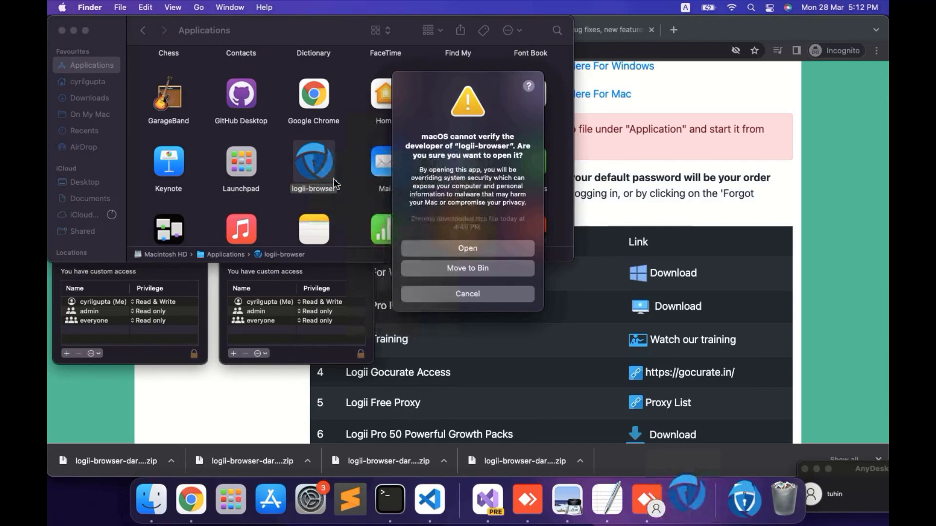
left_click(454, 251)
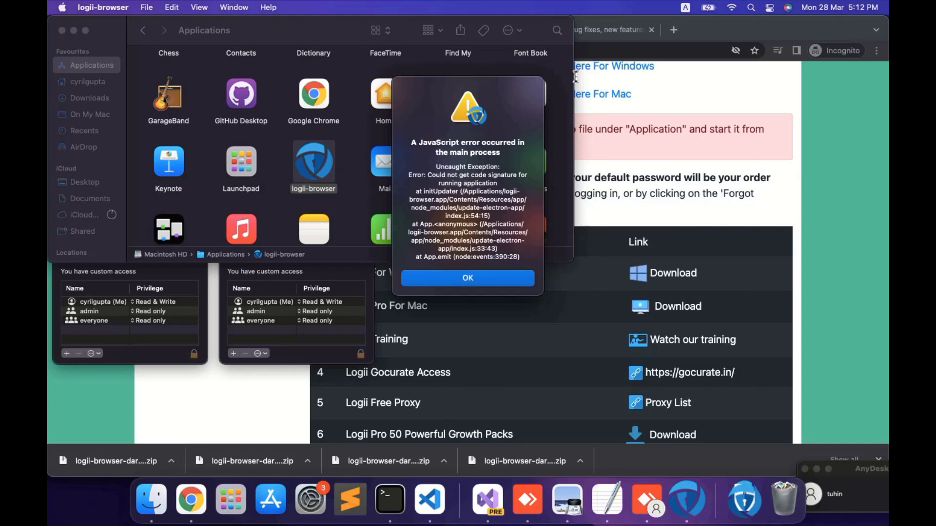
Dismiss the JavaScript error, quit logii-browser from the Dock, and deselect the app.
left_click(461, 280)
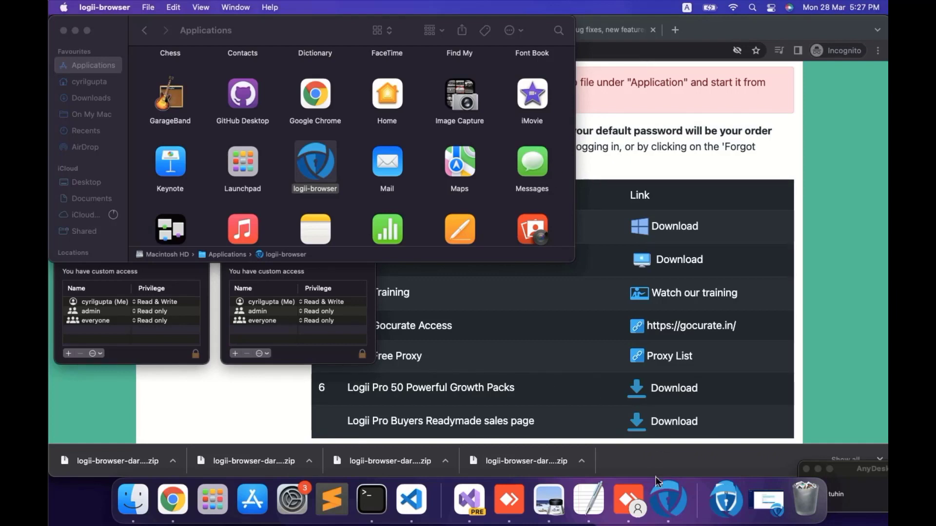
left_click(669, 502)
left_click_drag(669, 504, 688, 461)
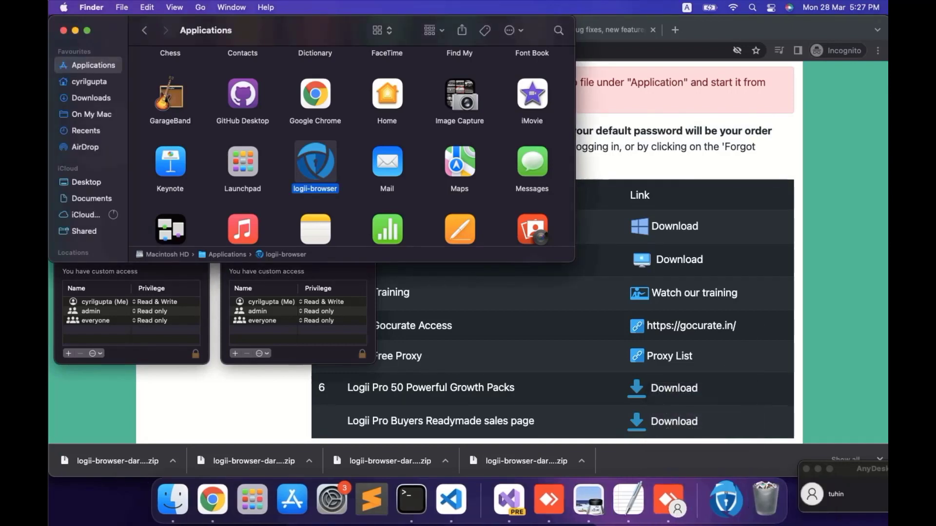
left_click(350, 172)
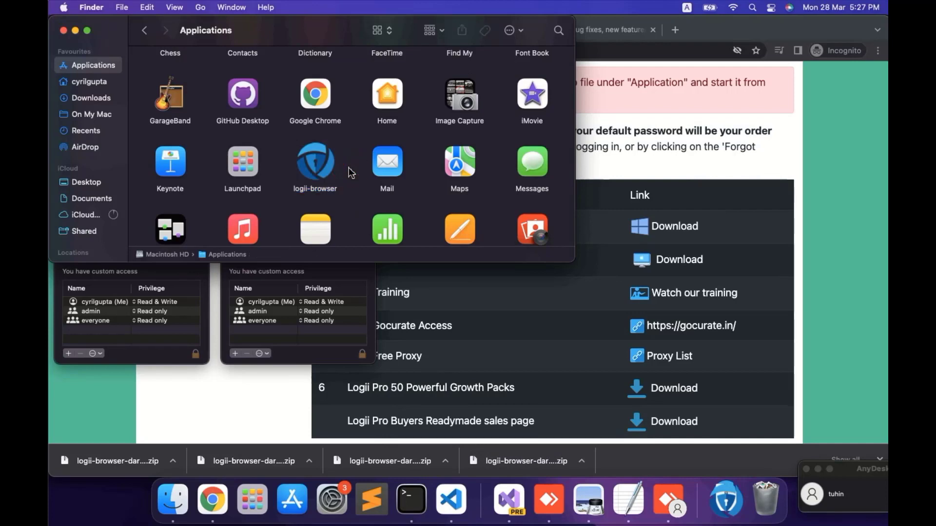
Relaunch logii-browser, keep it in the Dock, and authenticate the entered name, e-mail and order code.
double_click(312, 168)
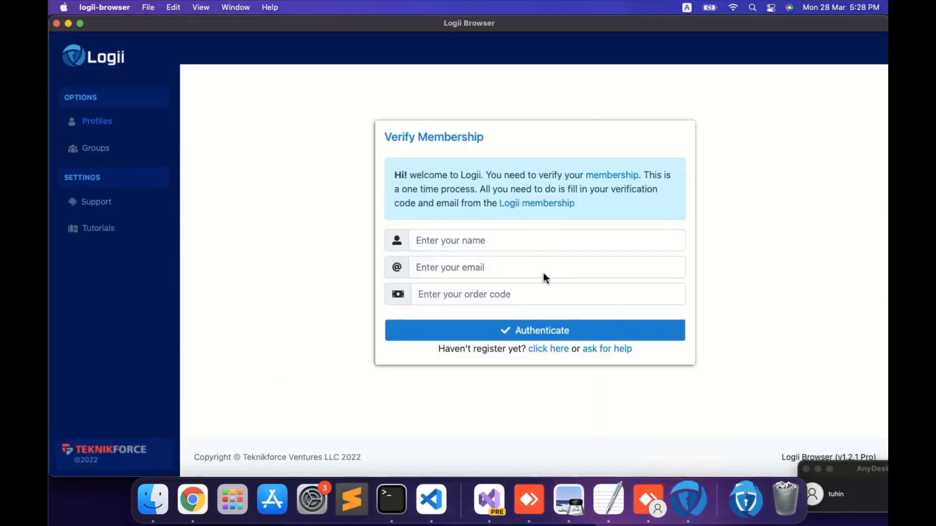
right_click(691, 499)
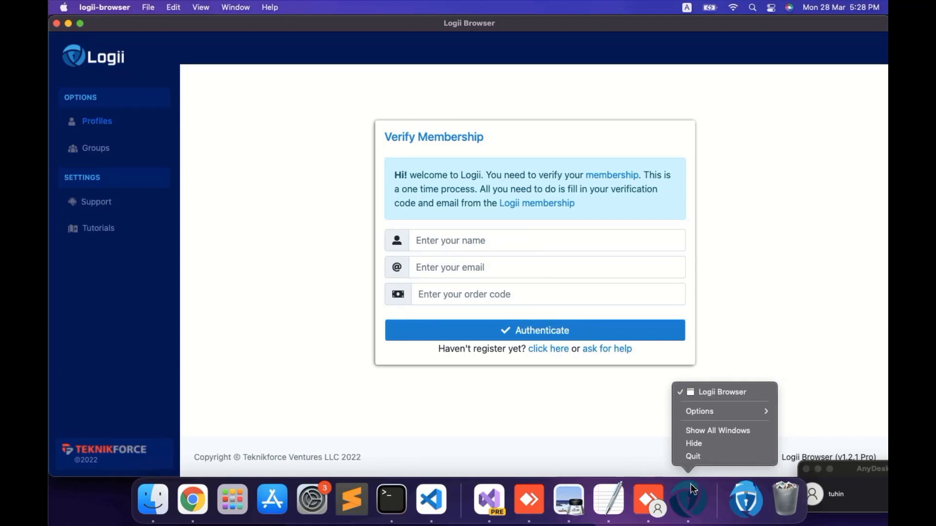
mouse_move(697, 412)
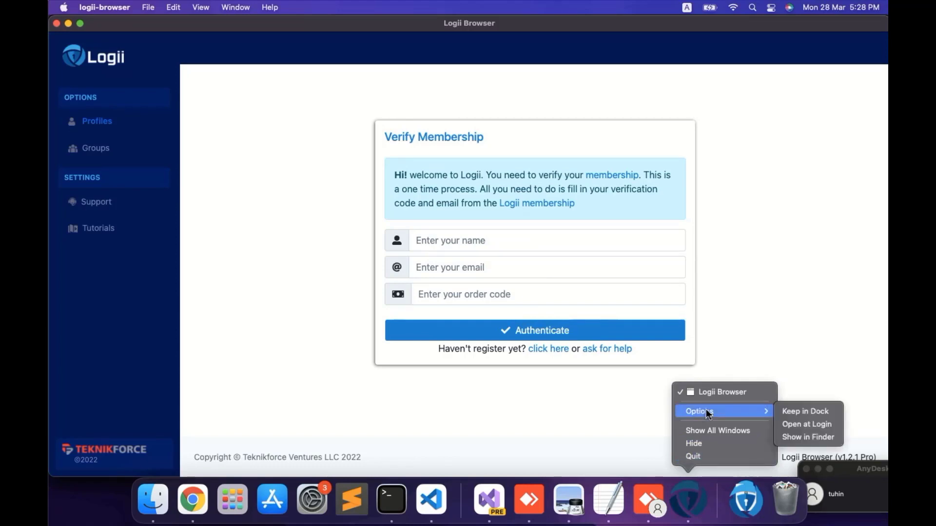
left_click(801, 413)
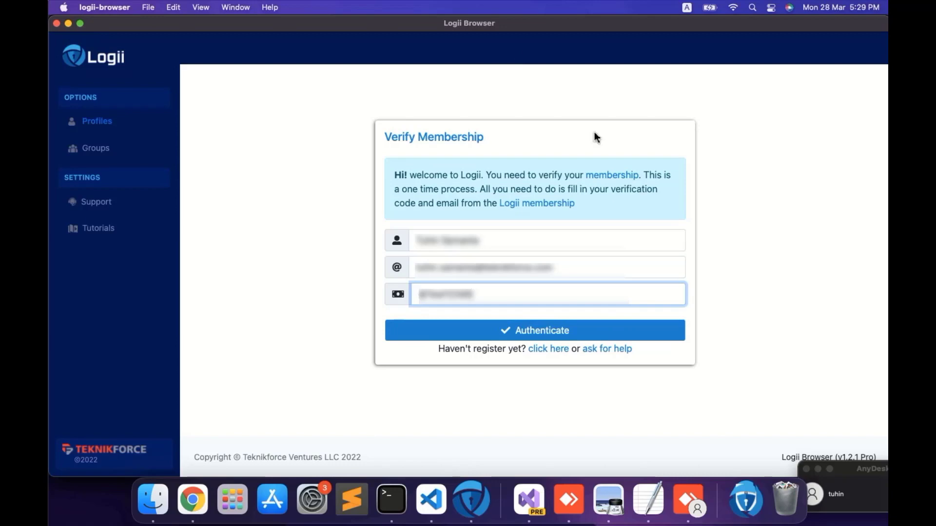
key("Return")
left_click(550, 336)
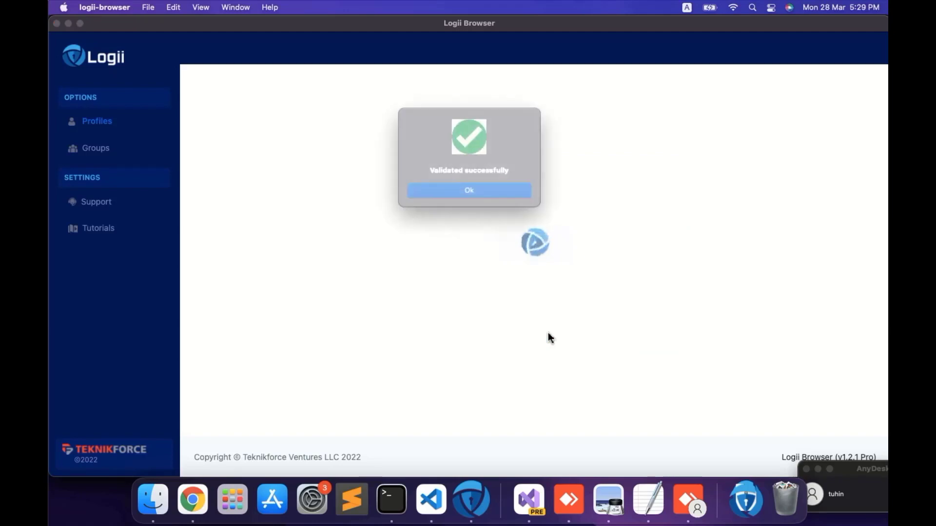
Create a new profile named 'Test' and open its own browser window.
left_click(474, 195)
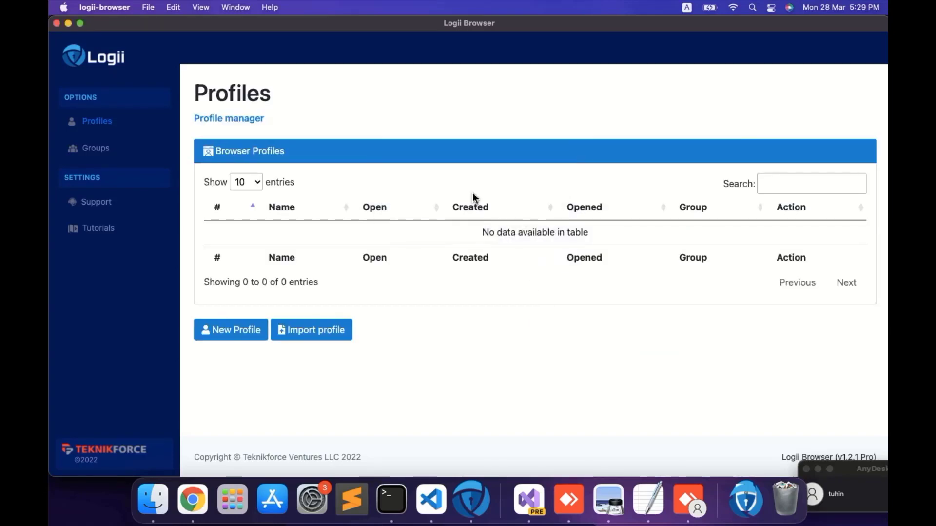
left_click(234, 333)
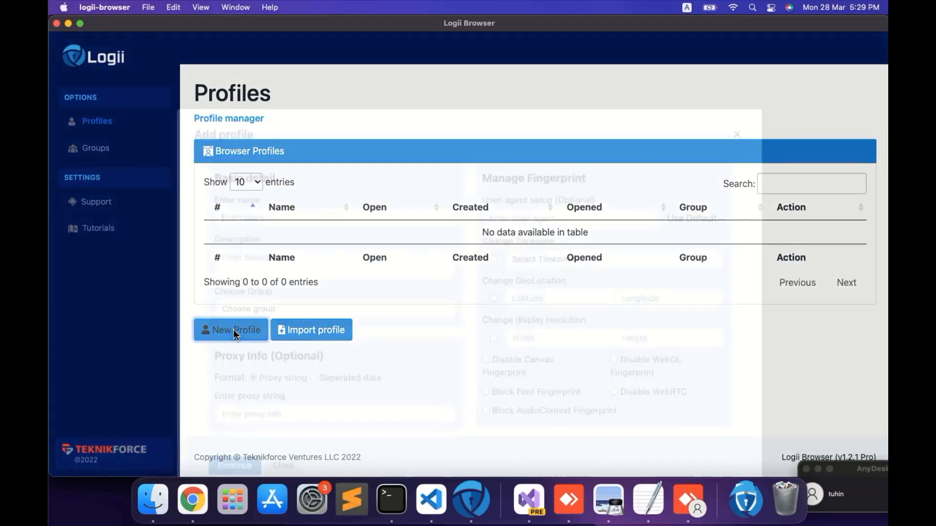
left_click(227, 167)
type("Test")
left_click(238, 420)
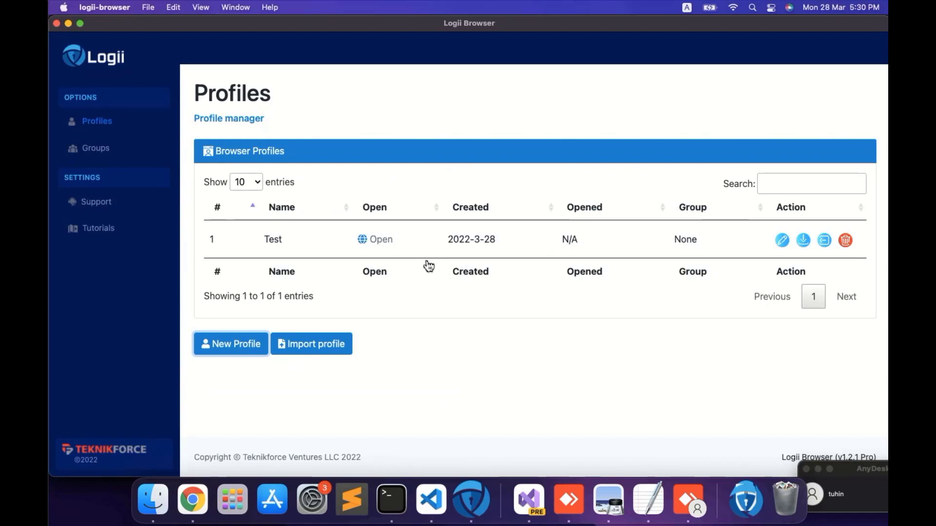
left_click(377, 239)
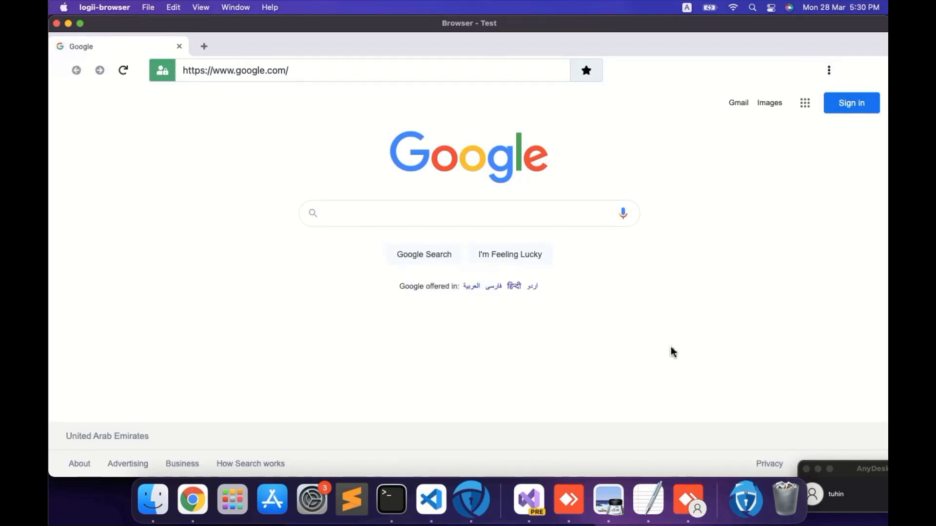
right_click(471, 499)
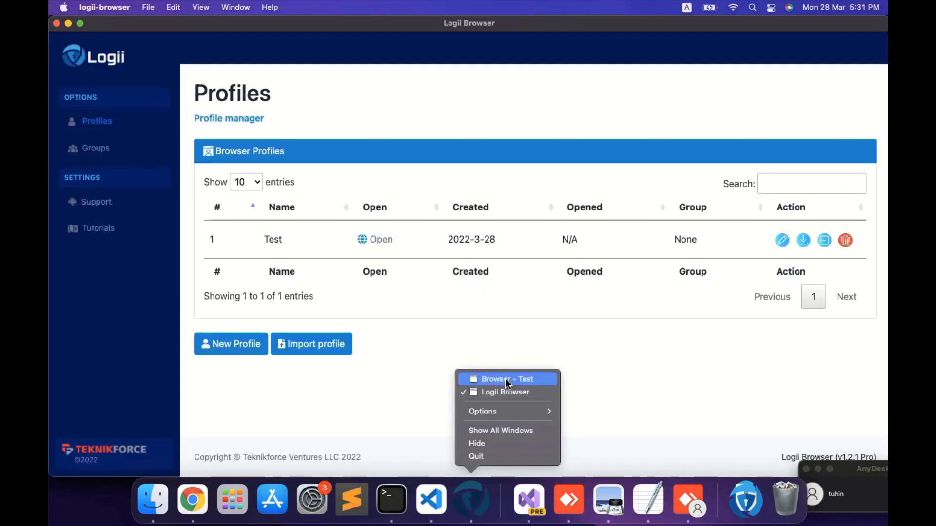